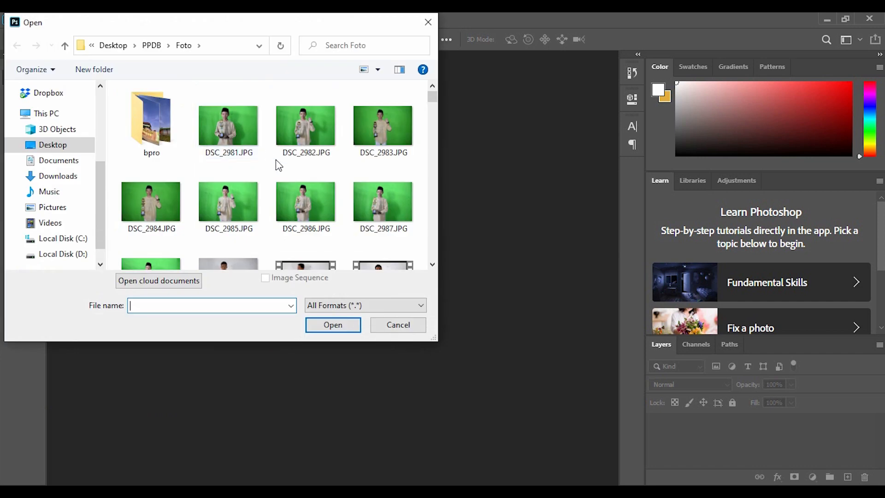
Open the photo DSC_3042.JPG from the Foto folder.
{"action": "scroll", "coordinate": [277, 162], "scroll_direction": "down", "scroll_amount": 10}
{"action": "scroll", "coordinate": [276, 160], "scroll_direction": "down", "scroll_amount": 6}
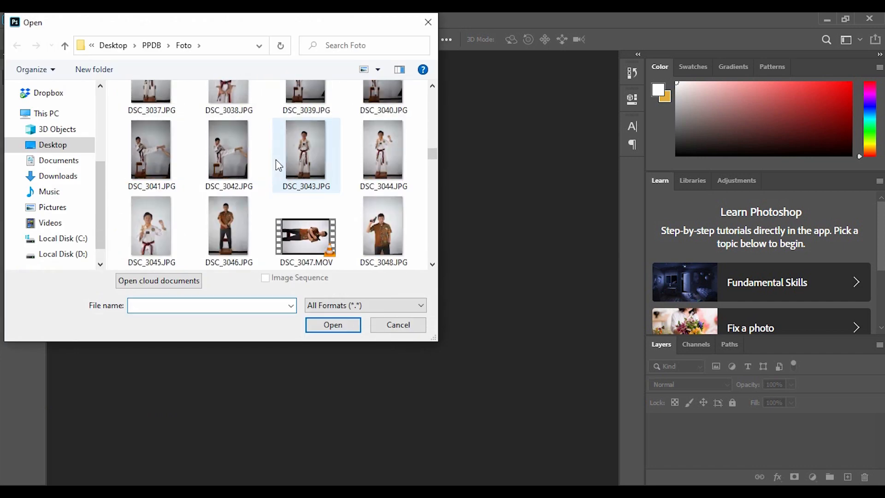
{"action": "double_click", "coordinate": [231, 159]}
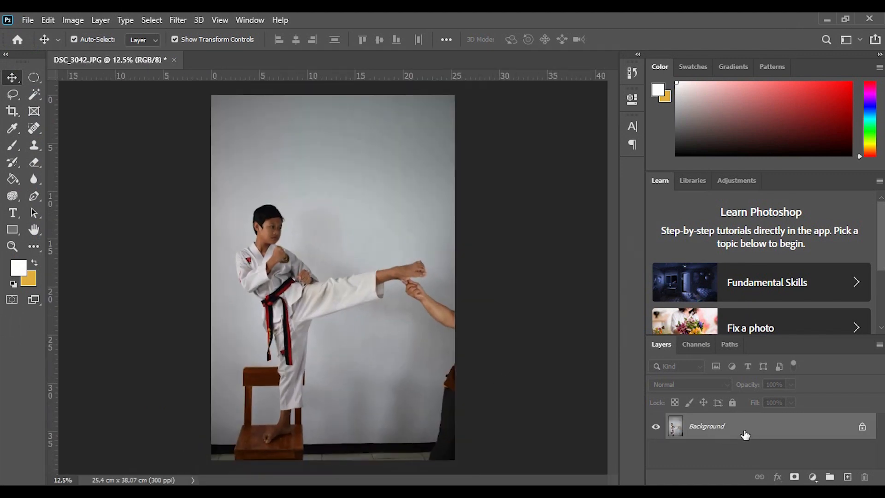
Duplicate the Background layer and, with the original hidden, remove the background from the copy.
{"action": "key", "text": "ctrl+j"}
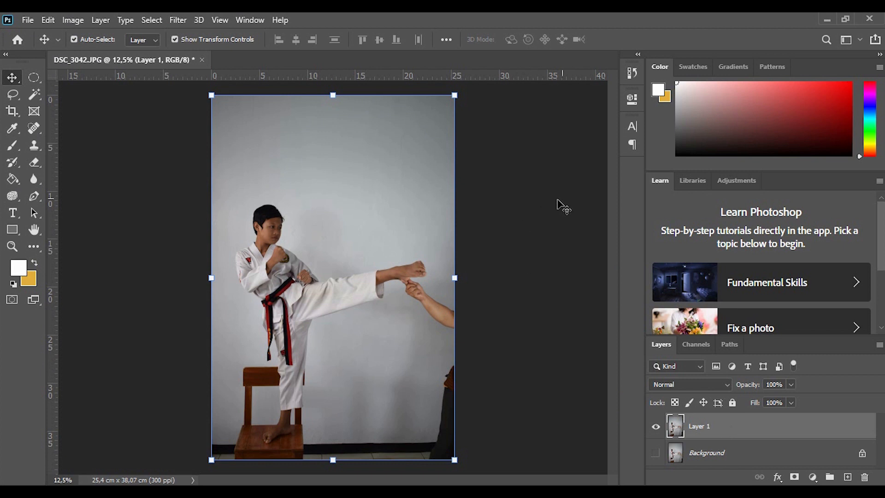
{"action": "left_click", "coordinate": [633, 101]}
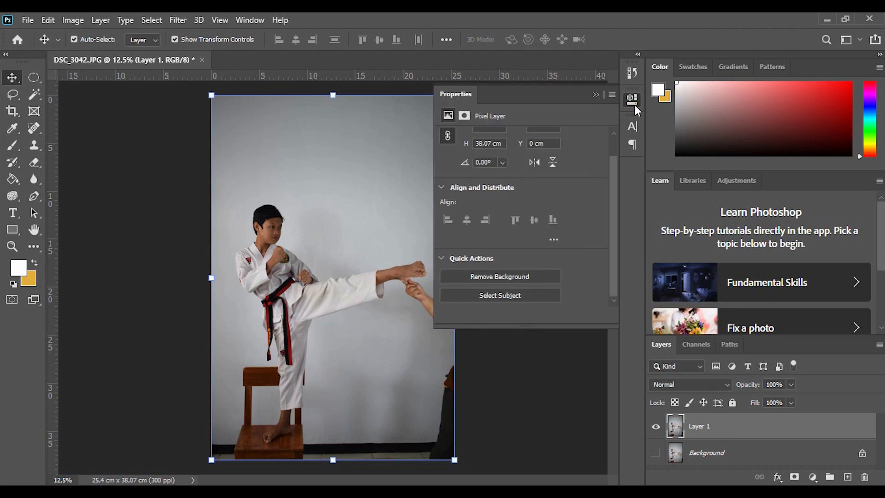
{"action": "left_click", "coordinate": [531, 275]}
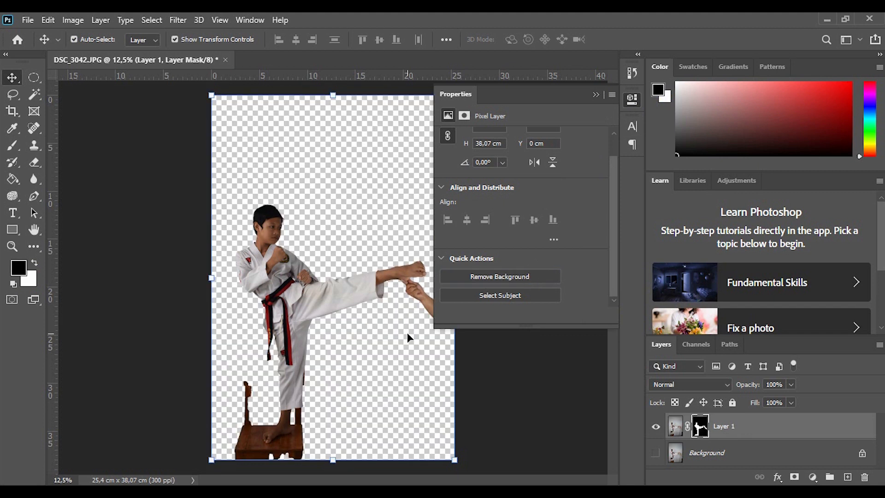
{"action": "left_click", "coordinate": [596, 95]}
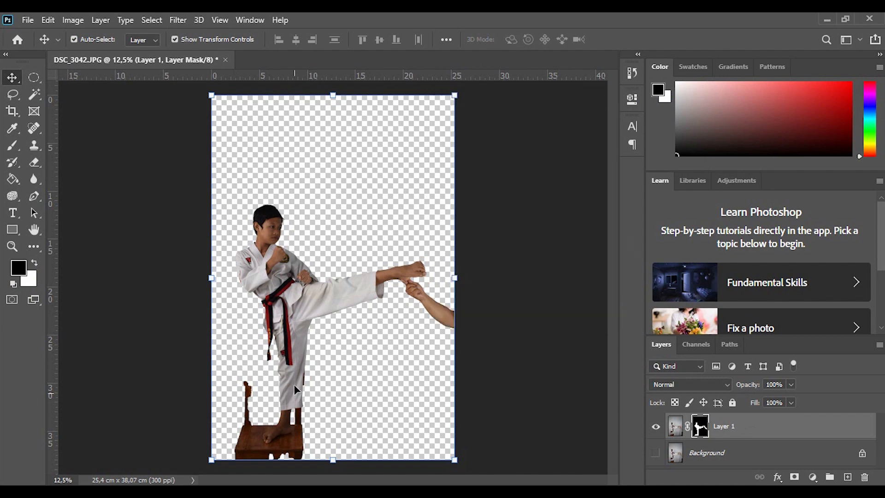
Start a Pen tool path at the front of the standing ankle and trace the top of the foot to the toes.
{"action": "scroll", "coordinate": [286, 457], "scroll_direction": "up", "scroll_amount": 10}
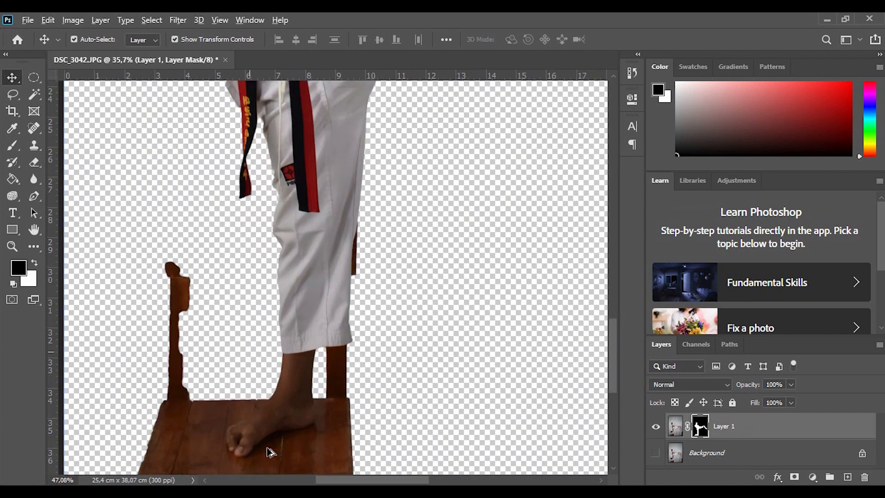
{"action": "scroll", "coordinate": [272, 355], "scroll_direction": "up", "scroll_amount": 2}
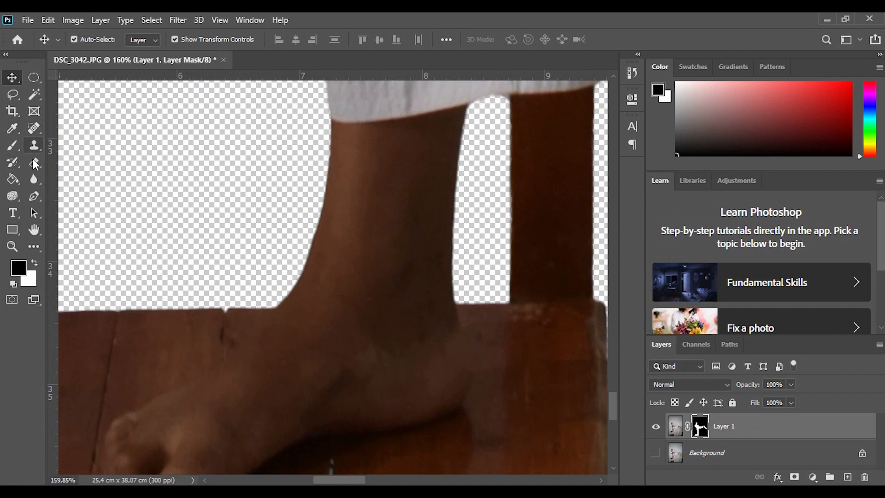
{"action": "left_click", "coordinate": [35, 201]}
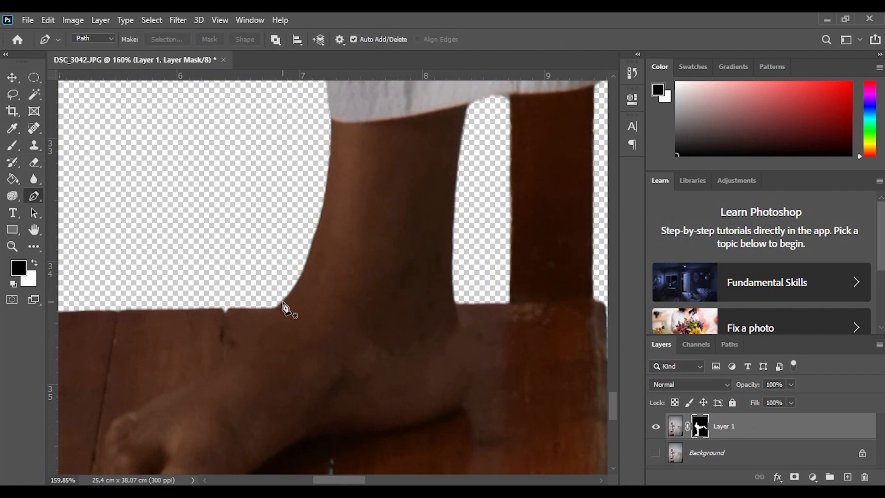
{"action": "left_click", "coordinate": [248, 339]}
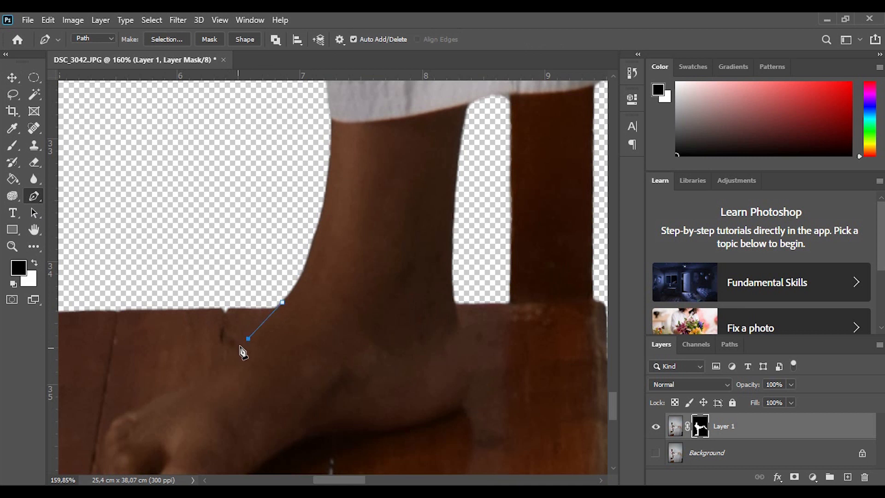
{"action": "left_click", "coordinate": [217, 366]}
{"action": "left_click", "coordinate": [187, 388]}
{"action": "left_click", "coordinate": [162, 398]}
{"action": "left_click", "coordinate": [144, 410]}
{"action": "left_click", "coordinate": [129, 415]}
{"action": "left_click", "coordinate": [113, 421]}
Continue the path around the outer edge and tips of the standing foot's small toes, up to the big toe.
{"action": "scroll", "coordinate": [111, 415], "scroll_direction": "down", "scroll_amount": 5}
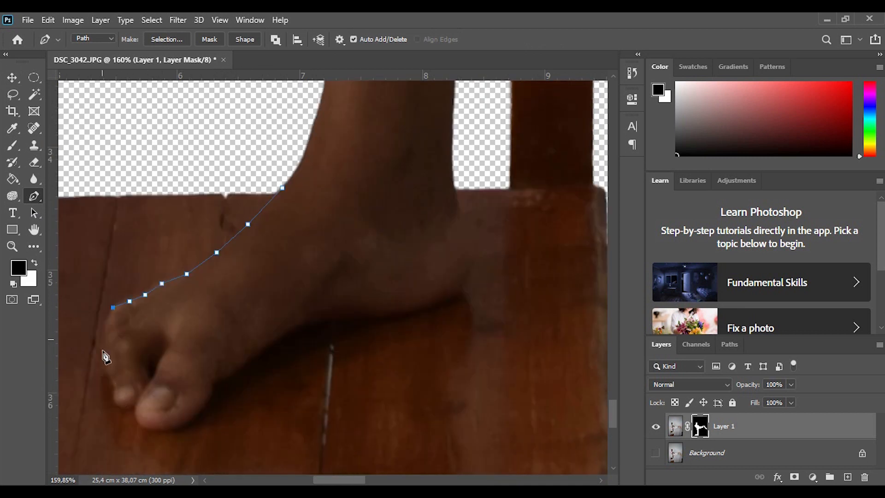
{"action": "scroll", "coordinate": [87, 336], "scroll_direction": "up", "scroll_amount": 1}
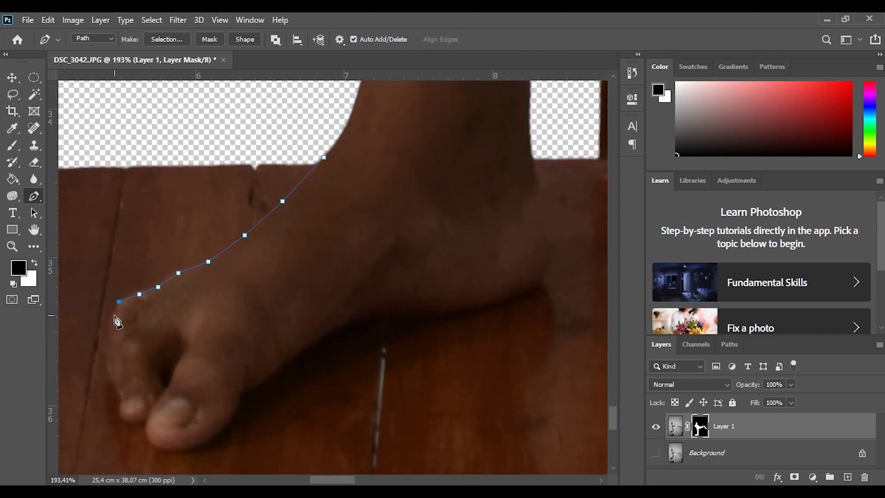
{"action": "left_click", "coordinate": [108, 334]}
{"action": "left_click", "coordinate": [109, 347]}
{"action": "left_click", "coordinate": [111, 372]}
{"action": "left_click", "coordinate": [118, 387]}
{"action": "left_click", "coordinate": [121, 402]}
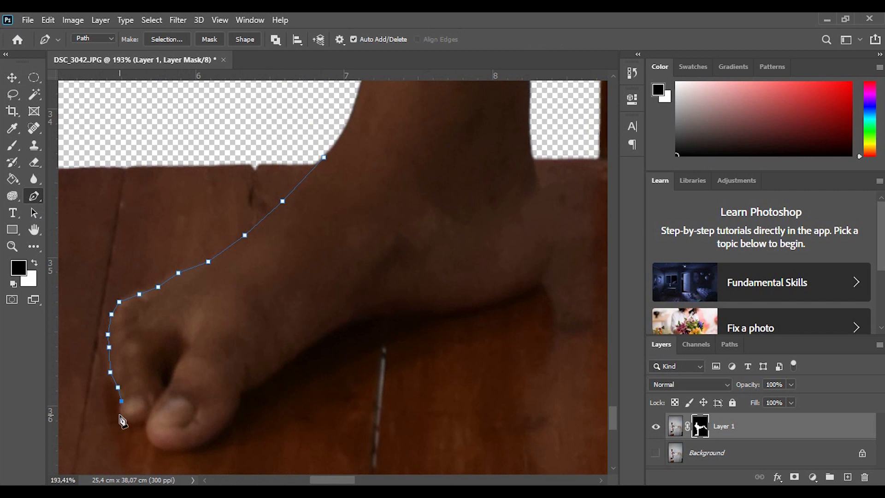
{"action": "left_click", "coordinate": [121, 418]}
{"action": "left_click", "coordinate": [131, 423]}
{"action": "left_click", "coordinate": [145, 422]}
Trace the path around the standing foot's big toe to where it meets the sole.
{"action": "left_click", "coordinate": [148, 432]}
{"action": "left_click", "coordinate": [158, 448]}
{"action": "left_click", "coordinate": [172, 451]}
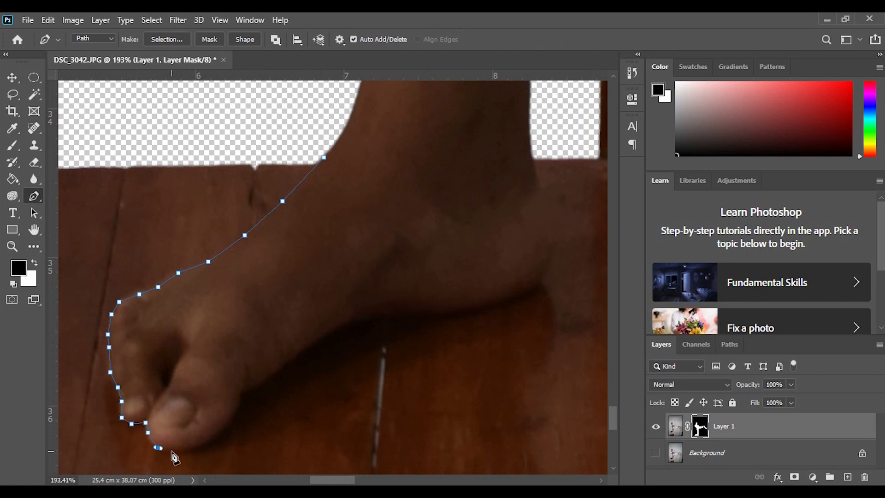
{"action": "left_click", "coordinate": [195, 451]}
{"action": "left_click", "coordinate": [216, 441]}
{"action": "left_click", "coordinate": [231, 429]}
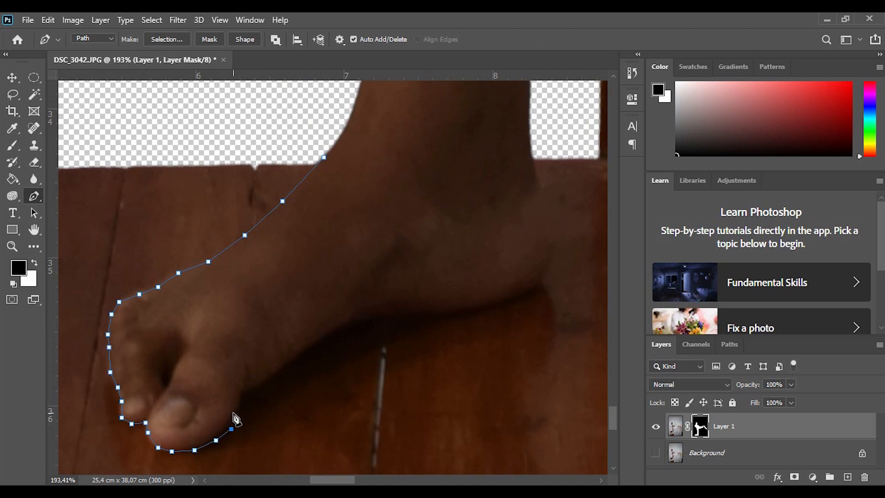
{"action": "left_click", "coordinate": [238, 409]}
{"action": "left_click", "coordinate": [241, 394]}
Extend the path along the underside of the standing foot from the big toe to the heel.
{"action": "left_click", "coordinate": [258, 388]}
{"action": "left_click", "coordinate": [280, 371]}
{"action": "left_click", "coordinate": [307, 347]}
{"action": "left_click", "coordinate": [331, 331]}
{"action": "left_click", "coordinate": [354, 321]}
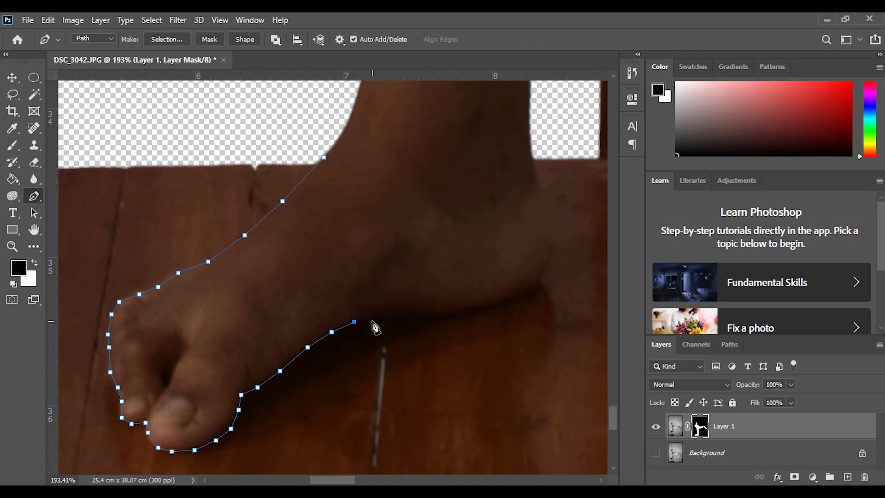
{"action": "left_click", "coordinate": [380, 315]}
{"action": "left_click", "coordinate": [400, 316]}
{"action": "left_click", "coordinate": [423, 317]}
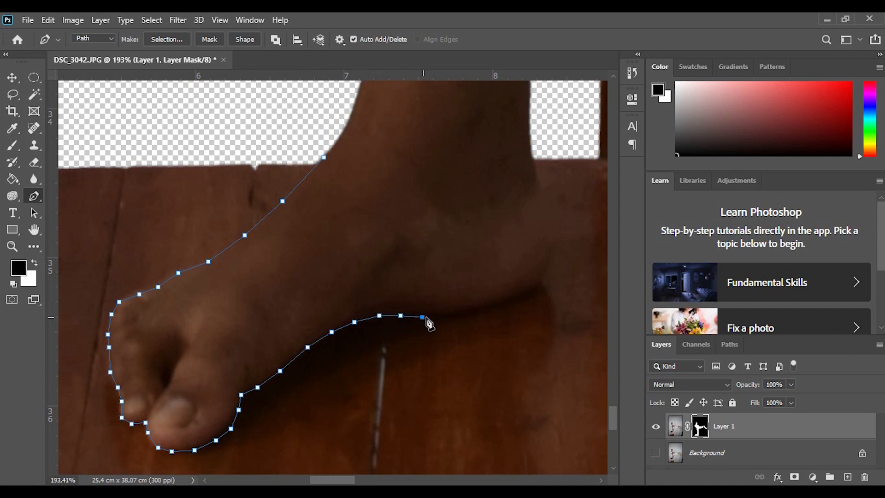
{"action": "left_click", "coordinate": [464, 311]}
{"action": "left_click", "coordinate": [502, 301]}
{"action": "left_click", "coordinate": [530, 288]}
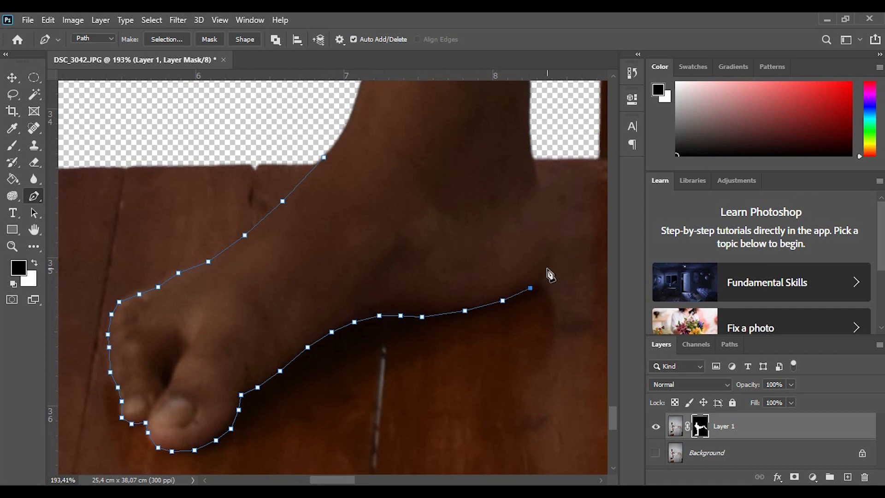
Curve the path around the heel and up to the back of the ankle, just above the chair seat.
{"action": "left_click", "coordinate": [547, 266]}
{"action": "left_click", "coordinate": [552, 247]}
{"action": "left_click", "coordinate": [549, 217]}
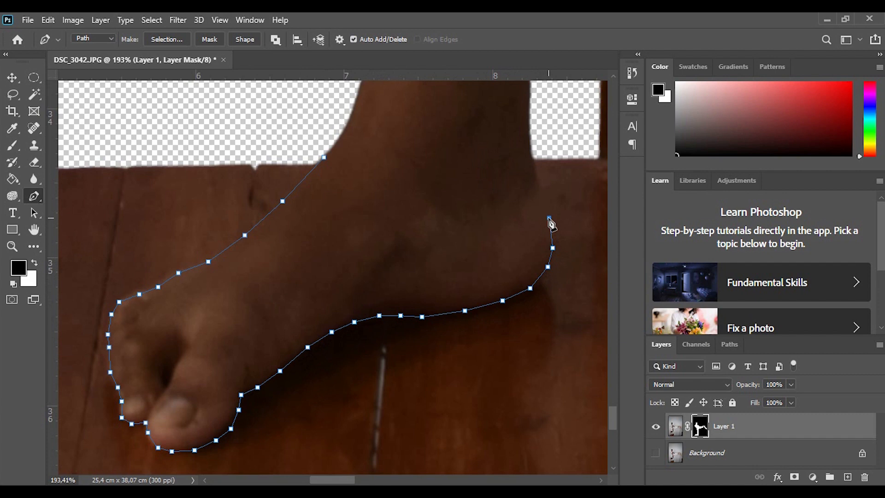
{"action": "left_click", "coordinate": [538, 186]}
{"action": "left_click", "coordinate": [533, 156]}
{"action": "left_click", "coordinate": [535, 144]}
Carry the path up behind the ankle and along the trouser hem above the chair post, ending just outside the trouser leg.
{"action": "scroll", "coordinate": [538, 143], "scroll_direction": "up", "scroll_amount": 8}
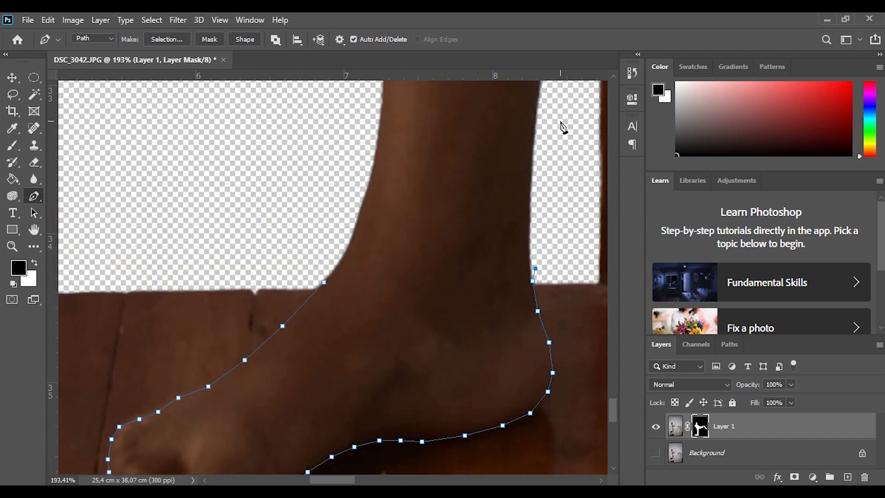
{"action": "scroll", "coordinate": [557, 129], "scroll_direction": "down", "scroll_amount": 6}
{"action": "scroll", "coordinate": [588, 132], "scroll_direction": "up", "scroll_amount": 6}
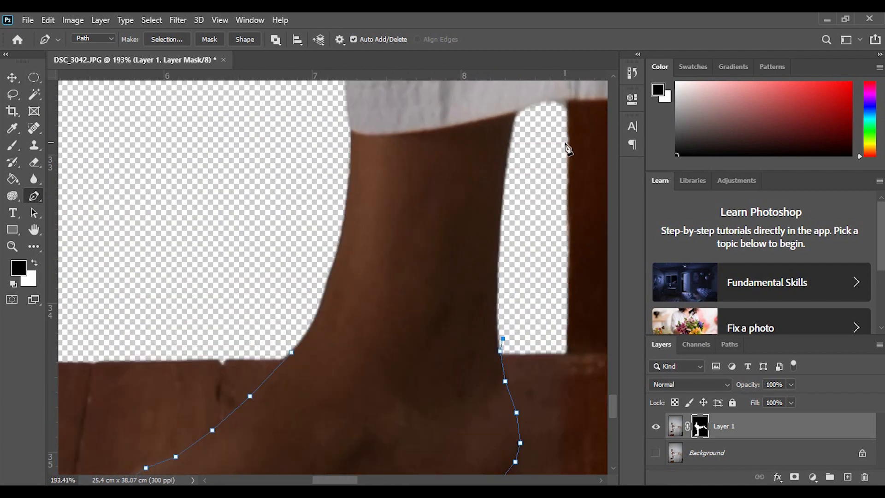
{"action": "scroll", "coordinate": [565, 142], "scroll_direction": "up", "scroll_amount": 4}
{"action": "scroll", "coordinate": [554, 297], "scroll_direction": "right", "scroll_amount": 5}
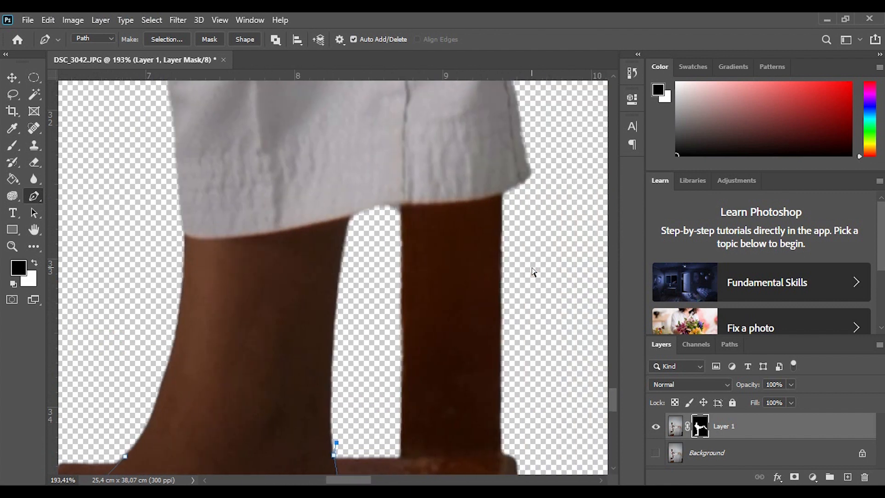
{"action": "left_click", "coordinate": [368, 217]}
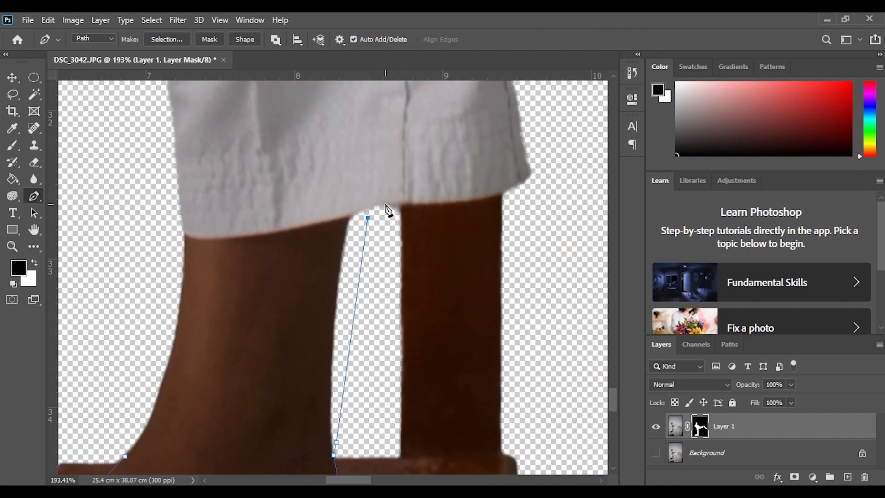
{"action": "left_click", "coordinate": [385, 204]}
{"action": "left_click", "coordinate": [411, 202]}
{"action": "left_click", "coordinate": [439, 202]}
{"action": "left_click", "coordinate": [474, 199]}
{"action": "left_click", "coordinate": [494, 195]}
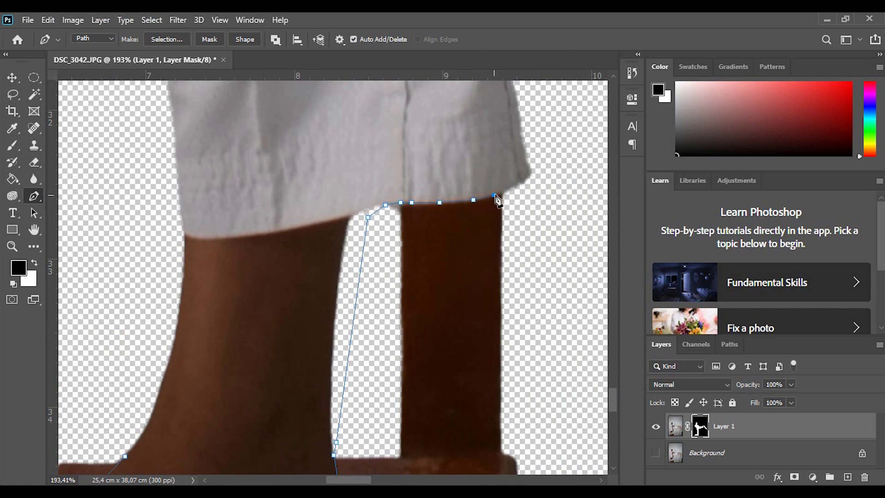
{"action": "left_click", "coordinate": [522, 187]}
{"action": "left_click", "coordinate": [553, 176]}
Trace the path up the trouser leg's back edge along the leftover chair piece, ending just outside the fabric above it.
{"action": "scroll", "coordinate": [553, 175], "scroll_direction": "up", "scroll_amount": 8}
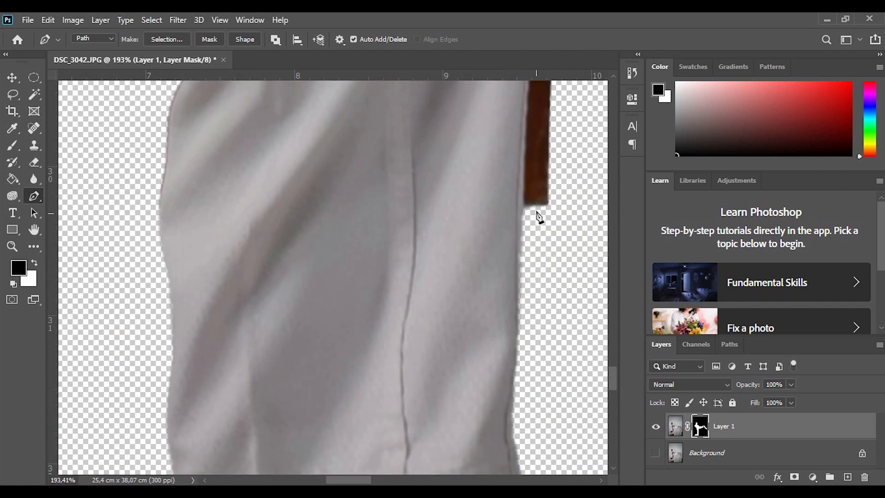
{"action": "left_click", "coordinate": [524, 223]}
{"action": "left_click", "coordinate": [524, 176]}
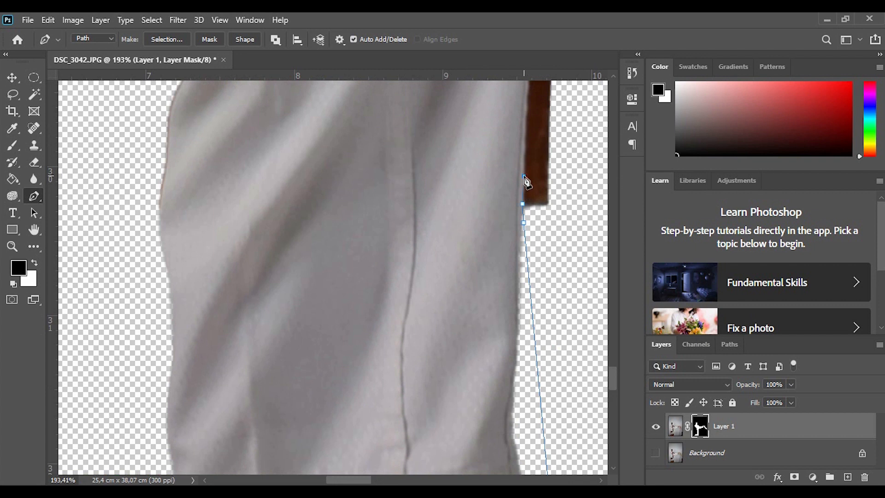
{"action": "left_click", "coordinate": [523, 144]}
{"action": "scroll", "coordinate": [525, 147], "scroll_direction": "up", "scroll_amount": 5}
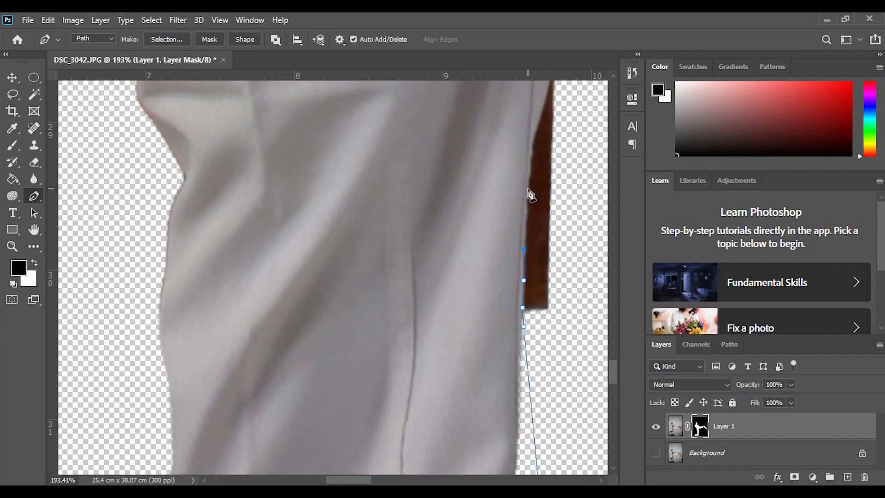
{"action": "left_click", "coordinate": [527, 189]}
{"action": "left_click", "coordinate": [531, 157]}
{"action": "left_click", "coordinate": [534, 131]}
{"action": "scroll", "coordinate": [534, 134], "scroll_direction": "up", "scroll_amount": 4}
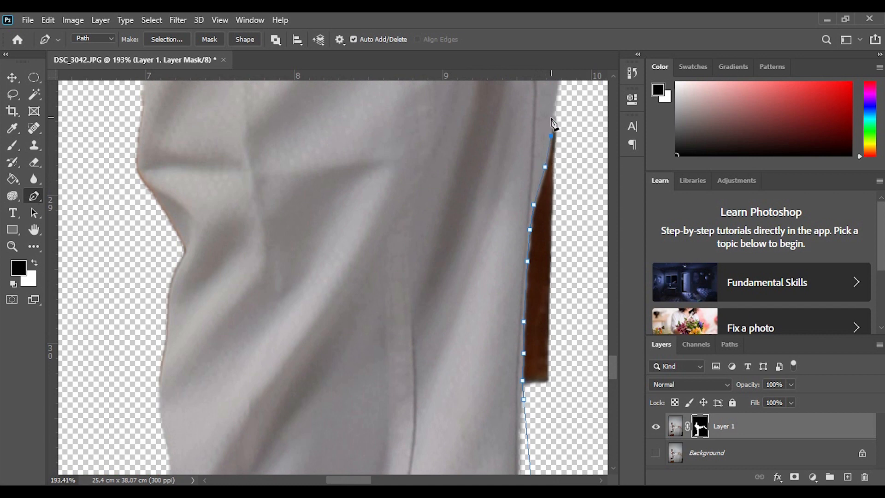
{"action": "left_click", "coordinate": [572, 112]}
Carry the path from the trouser leg's back edge across the empty area below the kicking leg to just under the raised ankle.
{"action": "scroll", "coordinate": [571, 119], "scroll_direction": "down", "scroll_amount": 10}
{"action": "left_click", "coordinate": [554, 198]}
{"action": "scroll", "coordinate": [554, 191], "scroll_direction": "right", "scroll_amount": 3}
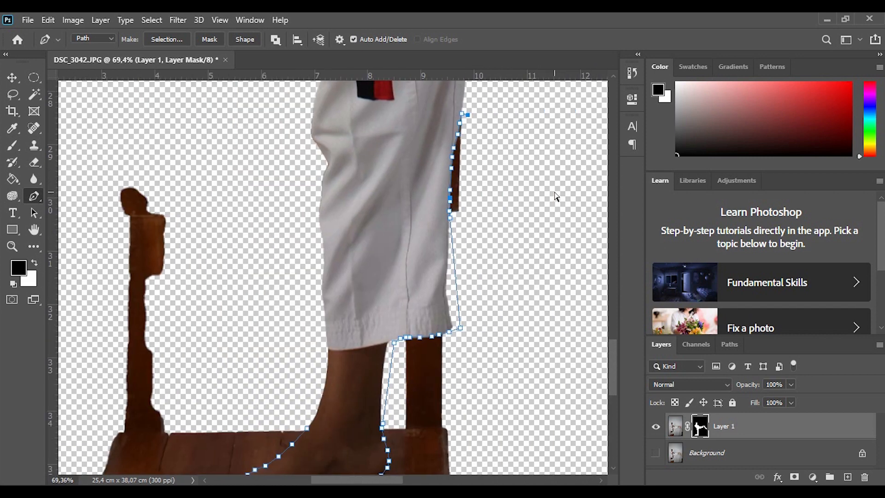
{"action": "scroll", "coordinate": [539, 203], "scroll_direction": "up", "scroll_amount": 8}
{"action": "scroll", "coordinate": [525, 209], "scroll_direction": "right", "scroll_amount": 2}
{"action": "scroll", "coordinate": [520, 214], "scroll_direction": "down", "scroll_amount": 4}
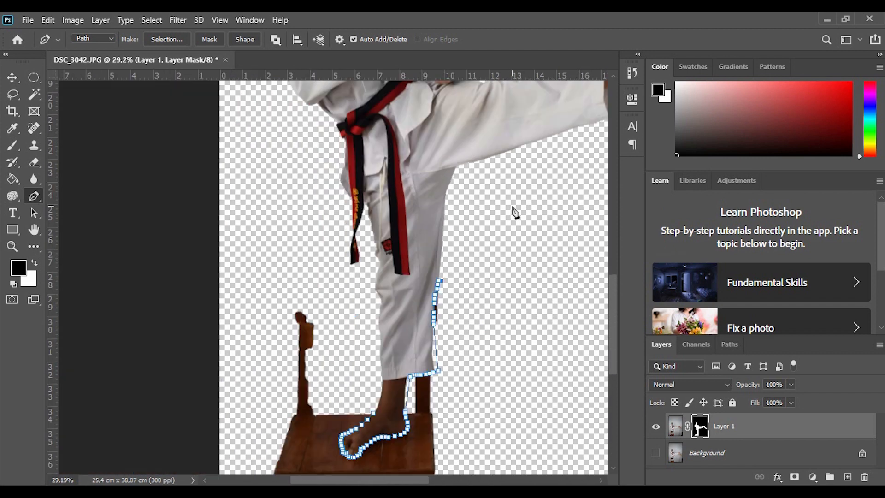
{"action": "scroll", "coordinate": [416, 481], "scroll_direction": "right", "scroll_amount": 3}
{"action": "scroll", "coordinate": [480, 259], "scroll_direction": "up", "scroll_amount": 5}
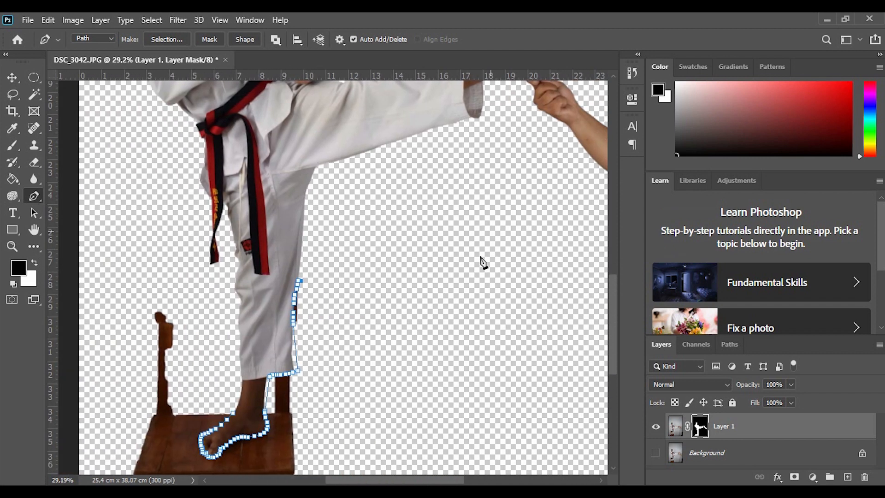
{"action": "left_click", "coordinate": [469, 305]}
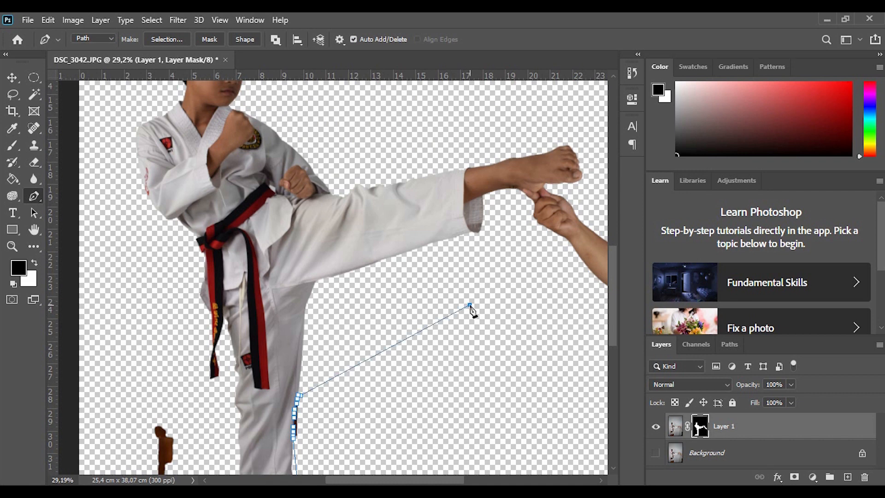
{"action": "left_click", "coordinate": [510, 197]}
Trace the path around the raised heel, cutting across the helper's fingertips up to where the heel meets the sole.
{"action": "scroll", "coordinate": [510, 198], "scroll_direction": "up", "scroll_amount": 4}
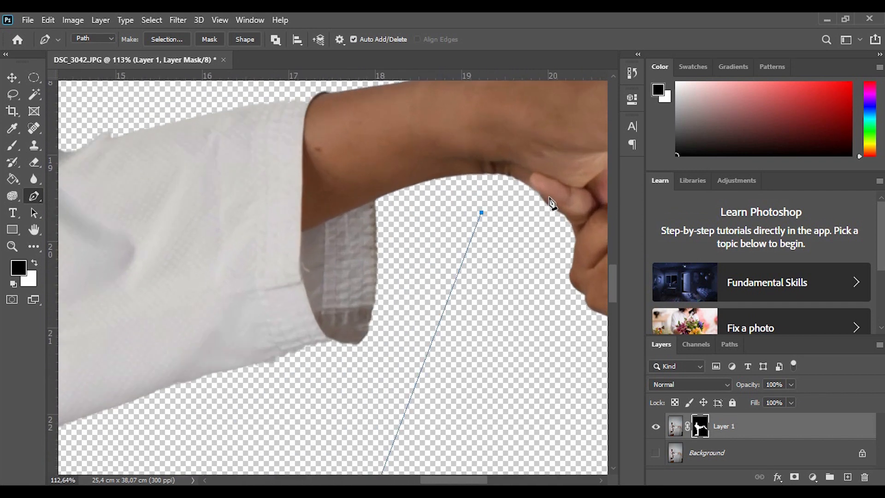
{"action": "scroll", "coordinate": [513, 272], "scroll_direction": "right", "scroll_amount": 3}
{"action": "scroll", "coordinate": [375, 195], "scroll_direction": "up", "scroll_amount": 2}
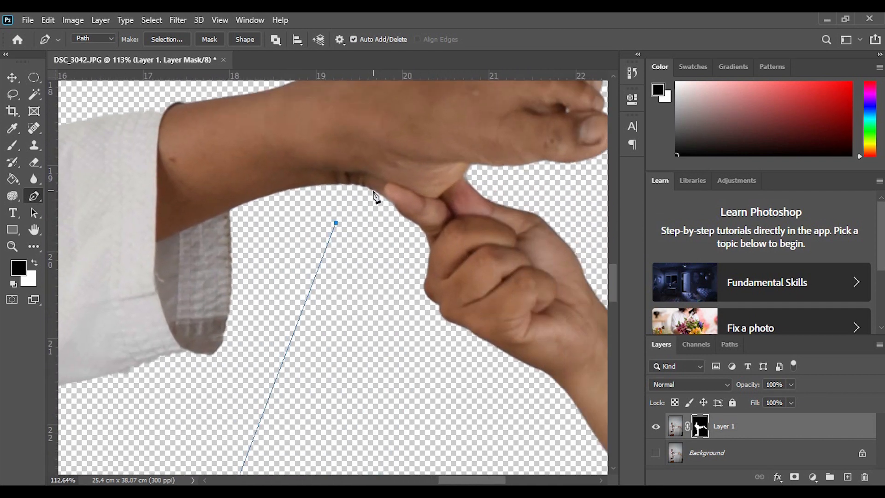
{"action": "scroll", "coordinate": [376, 195], "scroll_direction": "up", "scroll_amount": 2}
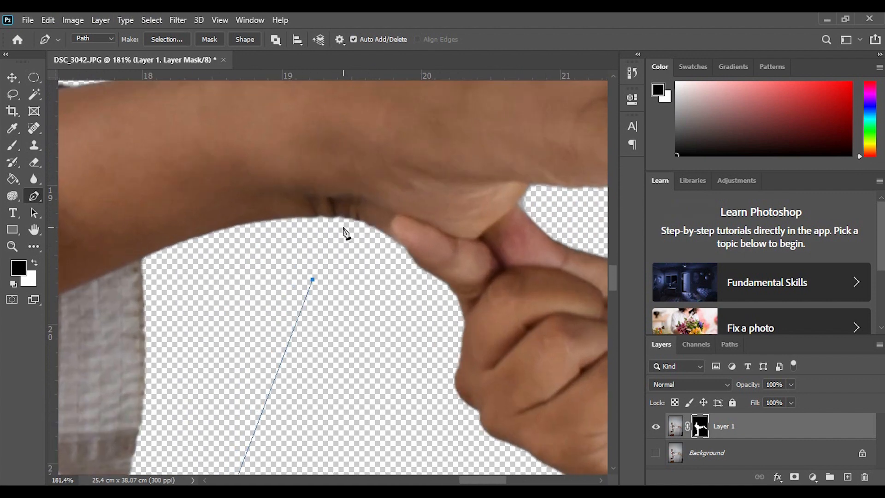
{"action": "left_click", "coordinate": [376, 229]}
{"action": "left_click", "coordinate": [449, 252]}
{"action": "left_click", "coordinate": [475, 241]}
{"action": "left_click", "coordinate": [490, 233]}
{"action": "left_click", "coordinate": [490, 225]}
{"action": "left_click", "coordinate": [525, 183]}
Continue the path along the underside of the raised foot and out into the gap above the helper's hand.
{"action": "scroll", "coordinate": [533, 185], "scroll_direction": "down", "scroll_amount": 3}
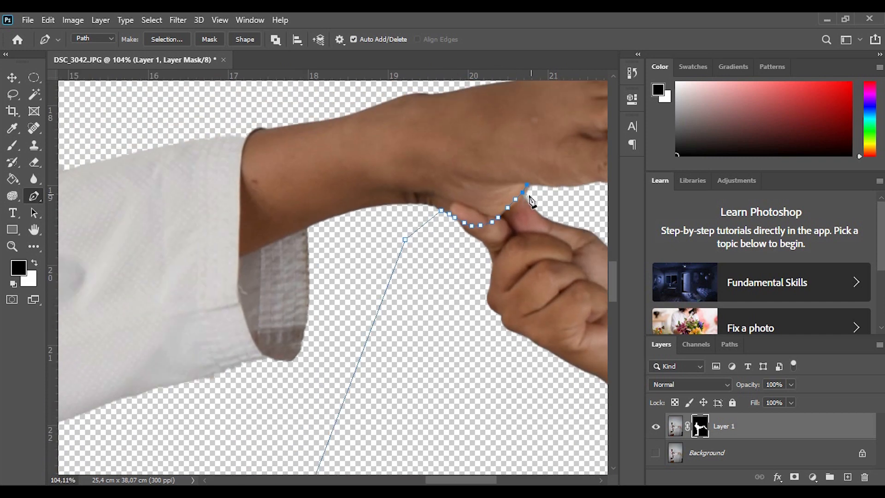
{"action": "scroll", "coordinate": [543, 194], "scroll_direction": "right", "scroll_amount": 3}
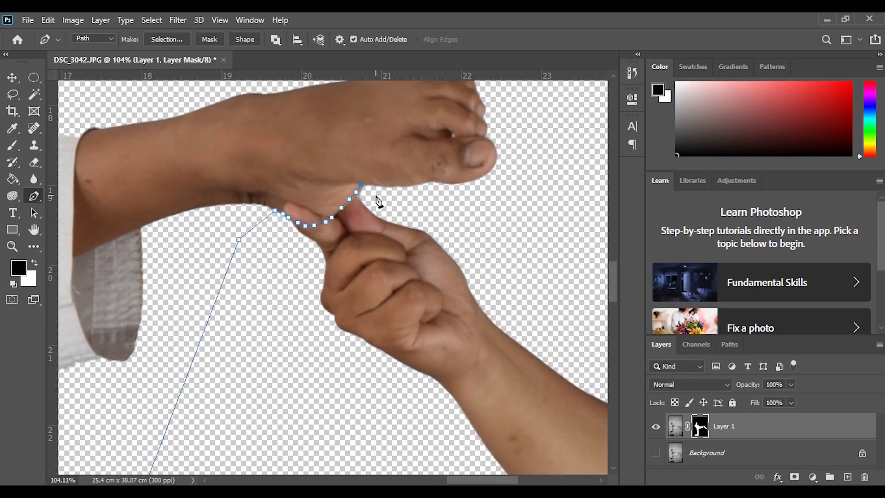
{"action": "scroll", "coordinate": [371, 196], "scroll_direction": "up", "scroll_amount": 3}
{"action": "left_click", "coordinate": [404, 179]}
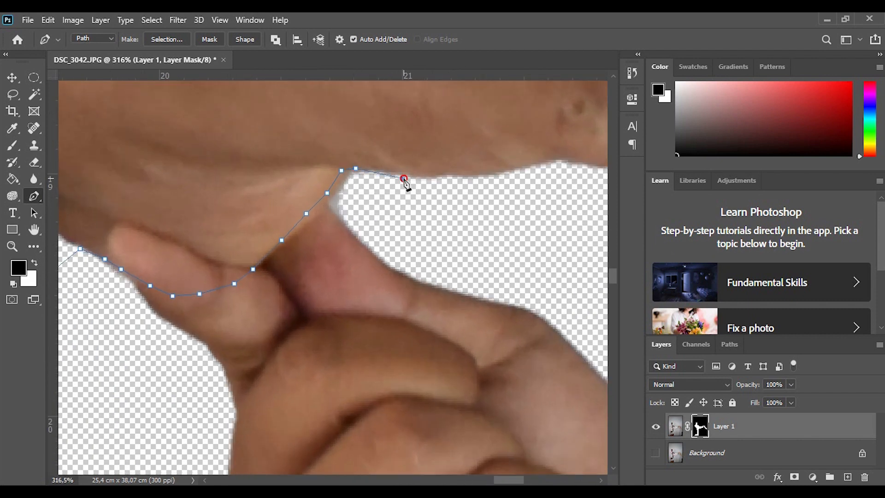
{"action": "left_click", "coordinate": [462, 217]}
Route the path above the helper's arm to beyond the canvas edge and down past the canvas's lower corner.
{"action": "scroll", "coordinate": [494, 229], "scroll_direction": "down", "scroll_amount": 5}
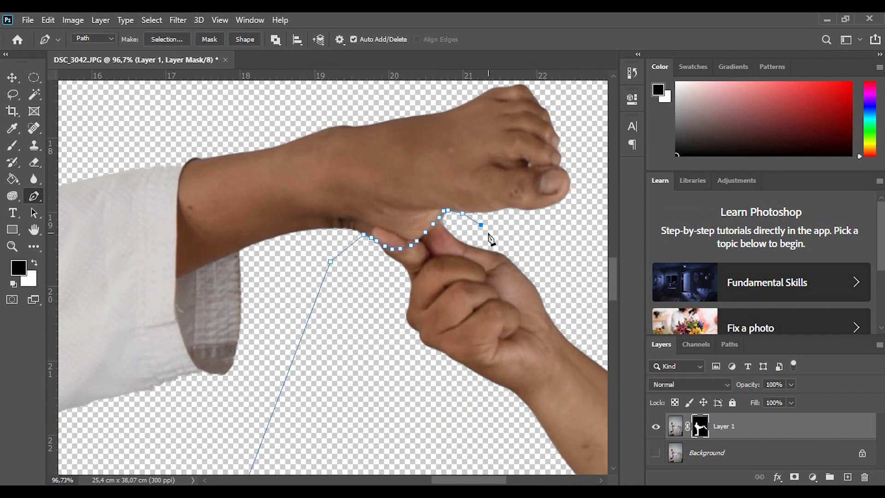
{"action": "scroll", "coordinate": [492, 239], "scroll_direction": "down", "scroll_amount": 4}
{"action": "scroll", "coordinate": [571, 295], "scroll_direction": "down", "scroll_amount": 5}
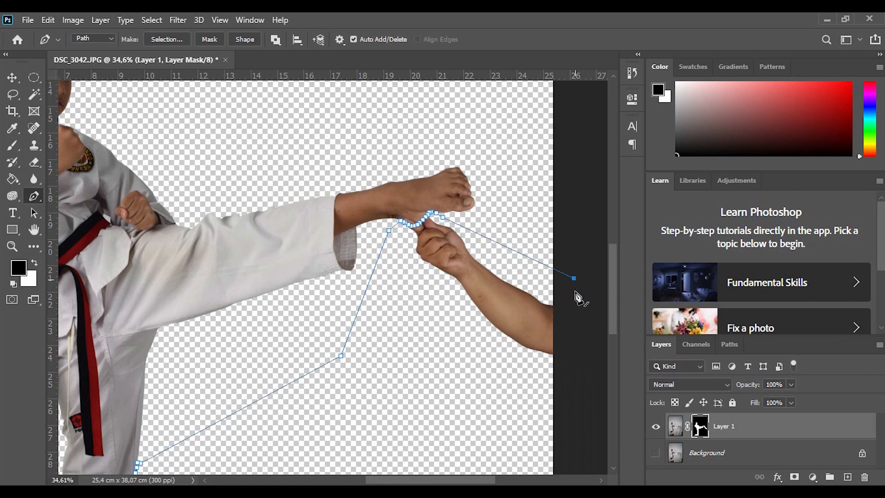
{"action": "left_click", "coordinate": [586, 444]}
{"action": "scroll", "coordinate": [466, 455], "scroll_direction": "down", "scroll_amount": 3}
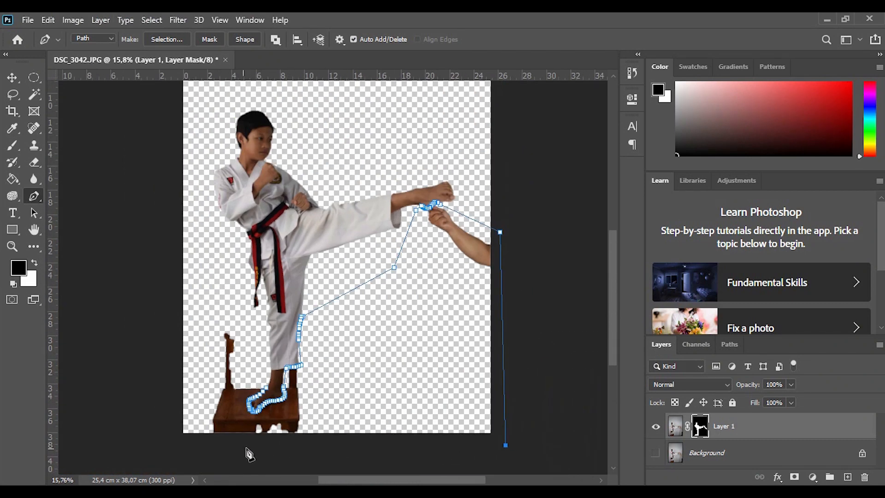
Run the path outside the canvas beneath and beside the chair, back in above its post, and close it at the standing ankle.
{"action": "left_click", "coordinate": [166, 447]}
{"action": "left_click", "coordinate": [158, 306]}
{"action": "left_click", "coordinate": [236, 314]}
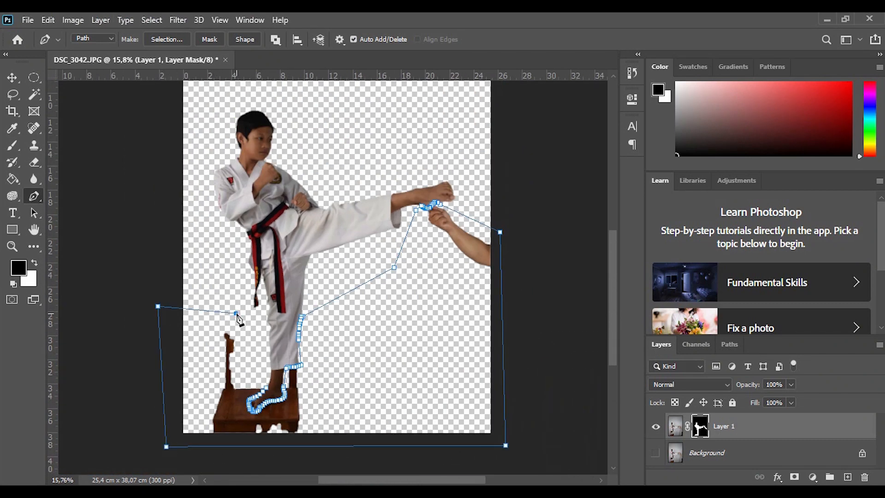
{"action": "scroll", "coordinate": [265, 397], "scroll_direction": "up", "scroll_amount": 4}
{"action": "left_click", "coordinate": [235, 277]}
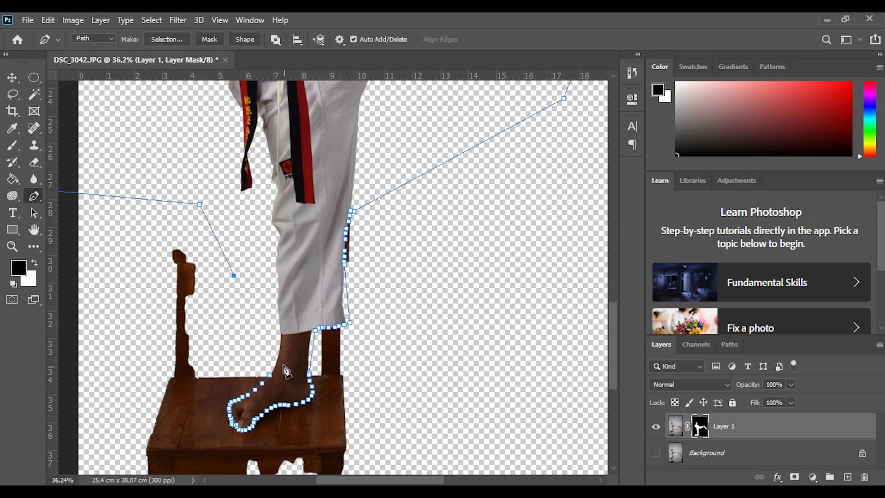
{"action": "left_click", "coordinate": [271, 374]}
Convert the closed path into a new anti-aliased selection with a feather radius of 1 pixel.
{"action": "scroll", "coordinate": [291, 321], "scroll_direction": "down", "scroll_amount": 4}
{"action": "right_click", "coordinate": [327, 306]}
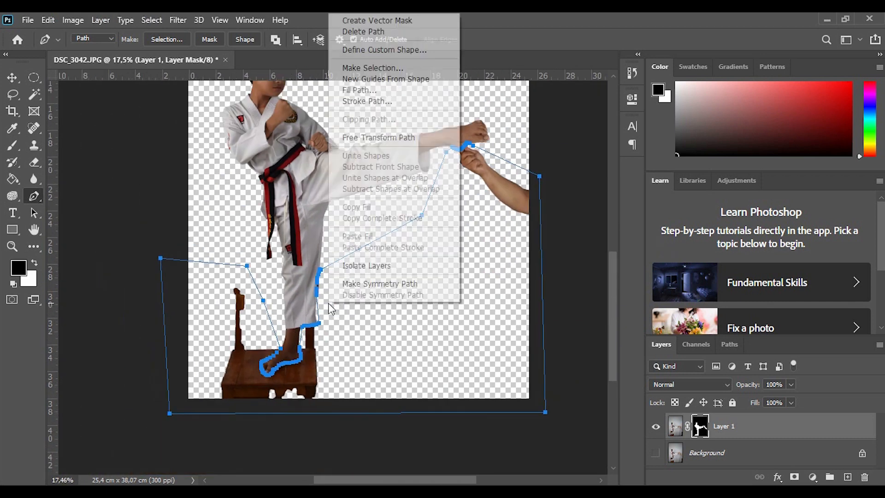
{"action": "left_click", "coordinate": [397, 68]}
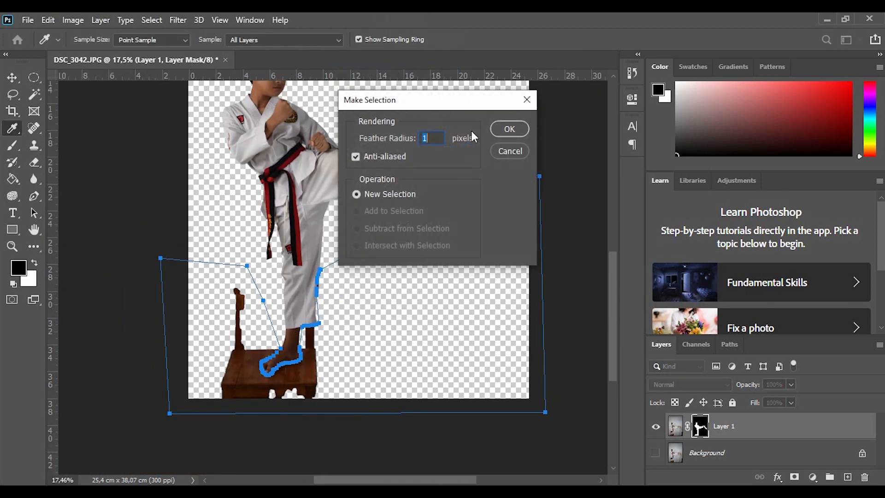
{"action": "left_click", "coordinate": [507, 129]}
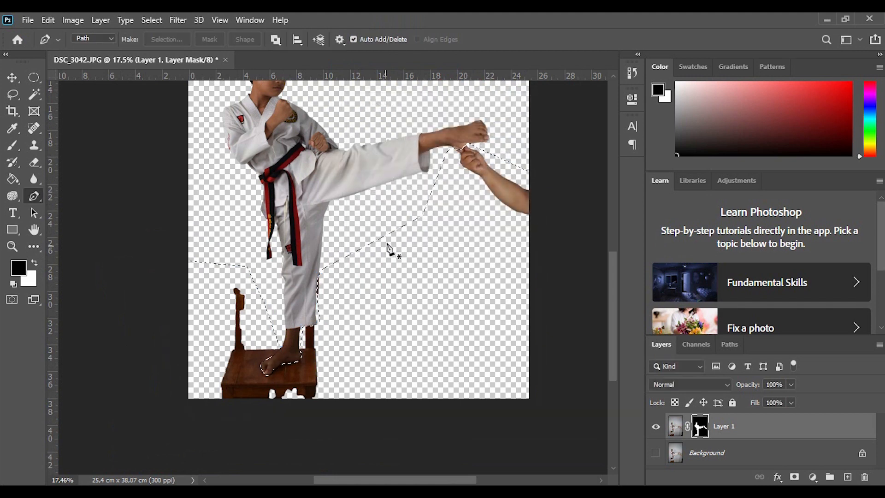
Paint Layer 1's mask black over the selected chair and helper's arm with the Brush, and clear the selection.
{"action": "left_click", "coordinate": [13, 145]}
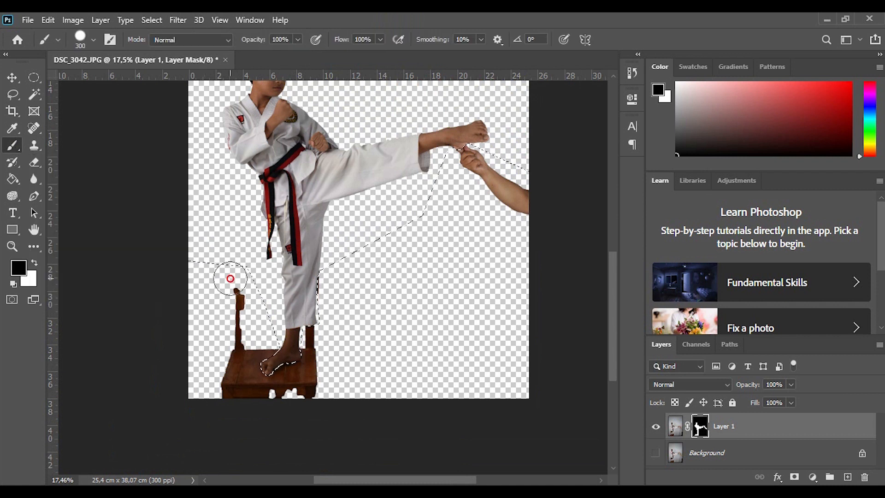
{"action": "mouse_move", "coordinate": [233, 425]}
{"action": "left_mouse_down"}
{"action": "mouse_move", "coordinate": [323, 395]}
{"action": "mouse_move", "coordinate": [253, 367]}
{"action": "mouse_move", "coordinate": [298, 373]}
{"action": "mouse_move", "coordinate": [294, 356]}
{"action": "mouse_move", "coordinate": [325, 391]}
{"action": "mouse_move", "coordinate": [310, 333]}
{"action": "left_mouse_up"}
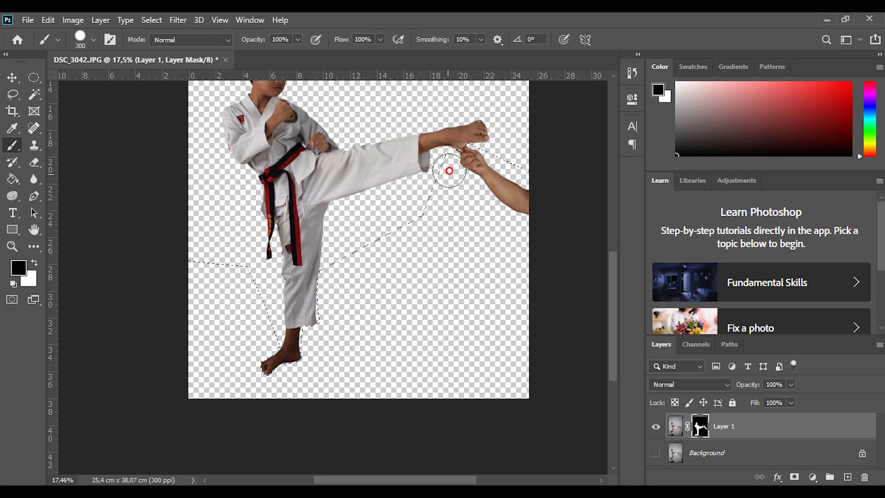
{"action": "mouse_move", "coordinate": [451, 170]}
{"action": "left_mouse_down"}
{"action": "mouse_move", "coordinate": [466, 156]}
{"action": "mouse_move", "coordinate": [493, 157]}
{"action": "mouse_move", "coordinate": [524, 180]}
{"action": "mouse_move", "coordinate": [522, 229]}
{"action": "mouse_move", "coordinate": [469, 174]}
{"action": "mouse_move", "coordinate": [549, 222]}
{"action": "mouse_move", "coordinate": [486, 176]}
{"action": "mouse_move", "coordinate": [530, 183]}
{"action": "left_mouse_up"}
{"action": "left_click", "coordinate": [14, 77]}
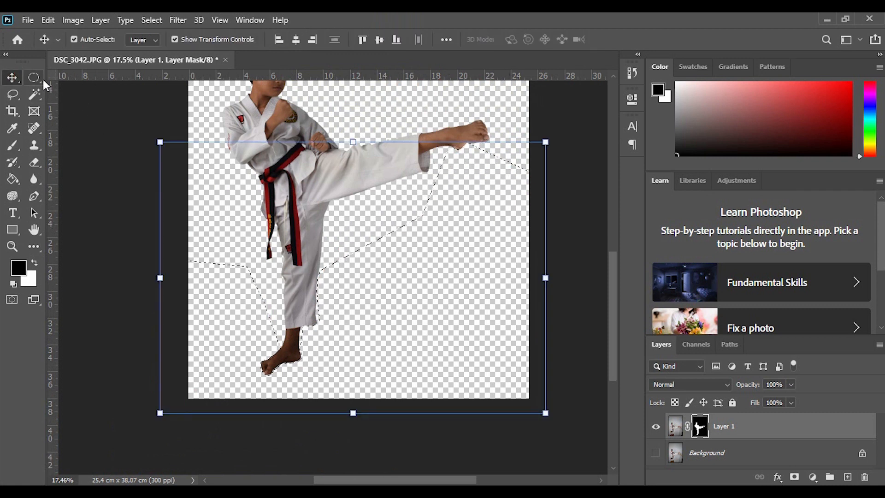
{"action": "left_click", "coordinate": [36, 79]}
{"action": "left_click", "coordinate": [110, 145]}
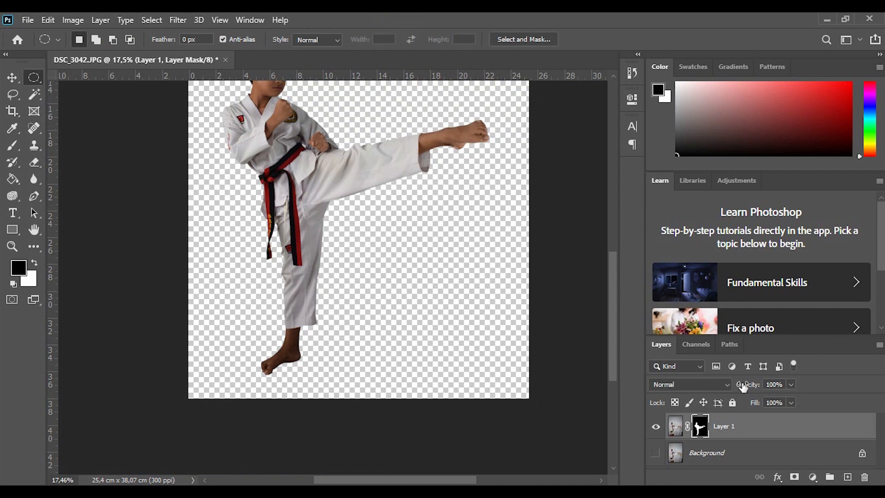
Target Layer 1's image instead of its mask and set up the Clone Stamp with a size 30 brush at the raised heel.
{"action": "left_click", "coordinate": [683, 432]}
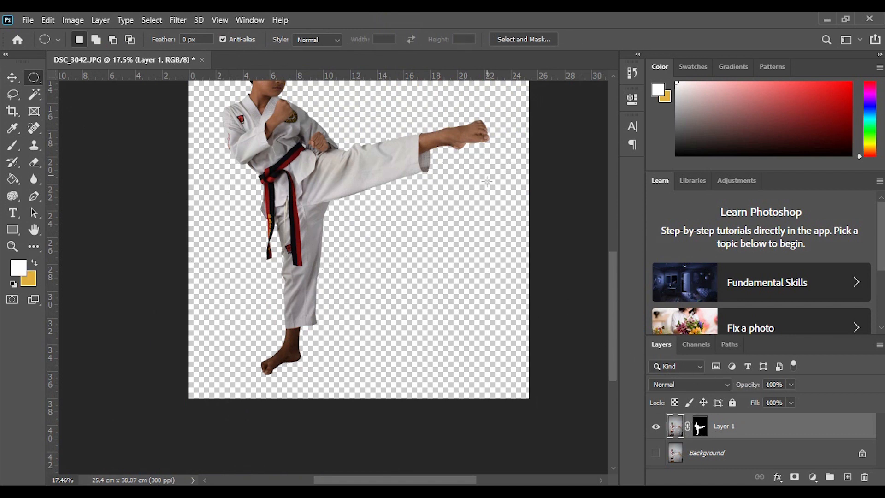
{"action": "scroll", "coordinate": [479, 130], "scroll_direction": "up", "scroll_amount": 10}
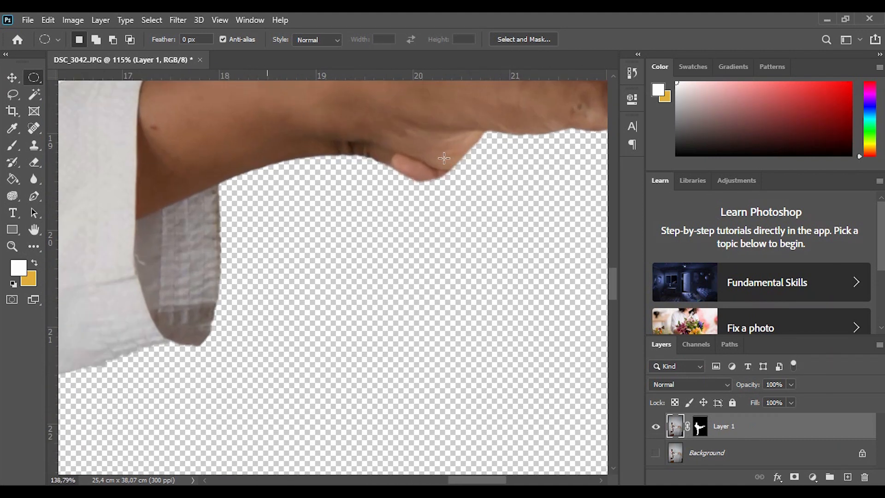
{"action": "scroll", "coordinate": [454, 277], "scroll_direction": "down", "scroll_amount": 1}
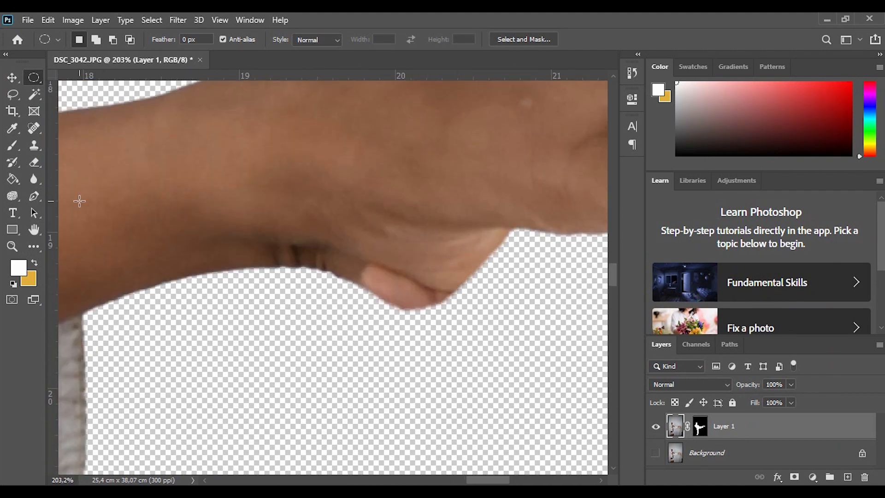
{"action": "left_click", "coordinate": [36, 145]}
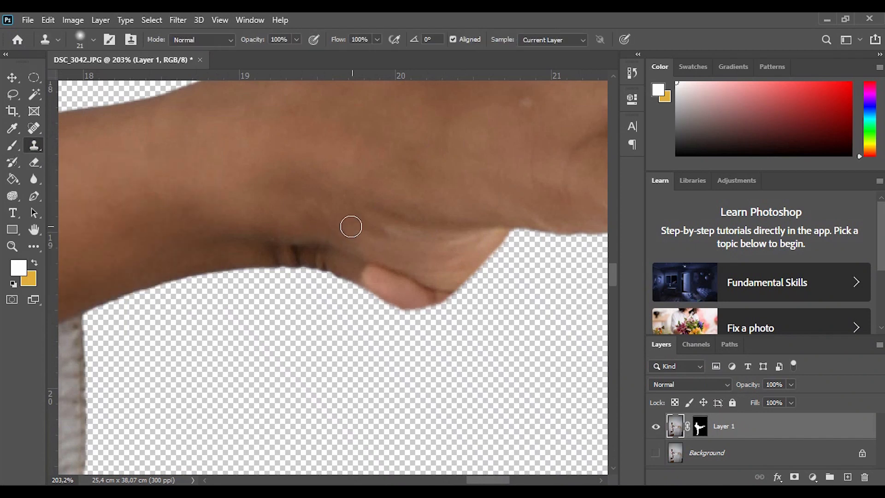
{"action": "scroll", "coordinate": [404, 237], "scroll_direction": "up", "scroll_amount": 1}
{"action": "scroll", "coordinate": [405, 237], "scroll_direction": "up", "scroll_amount": 1}
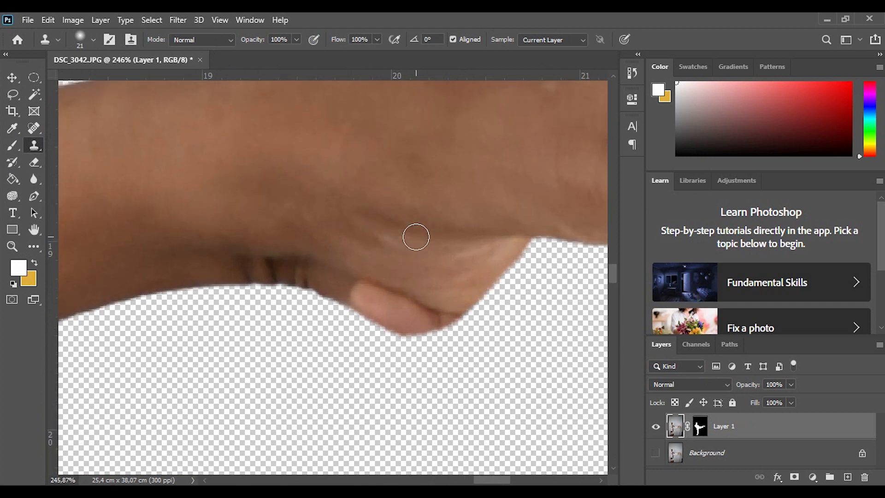
{"action": "left_click", "coordinate": [333, 267], "text": "alt"}
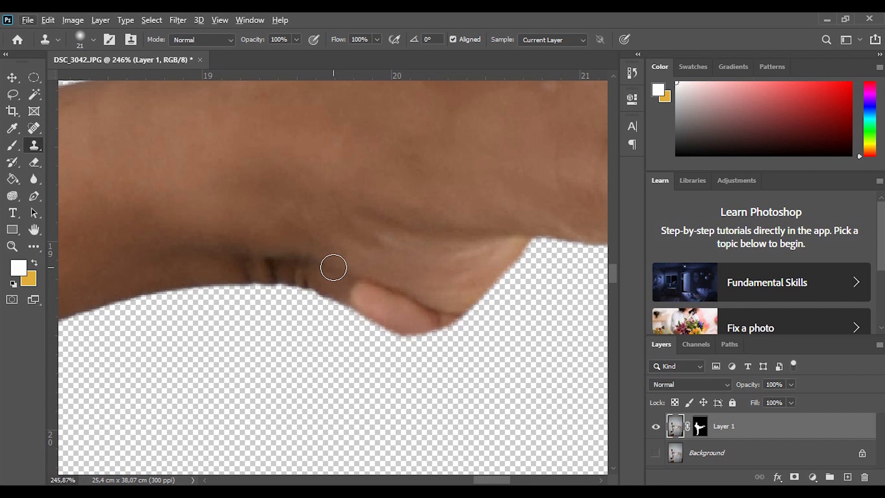
{"action": "key", "text": "bracketright"}
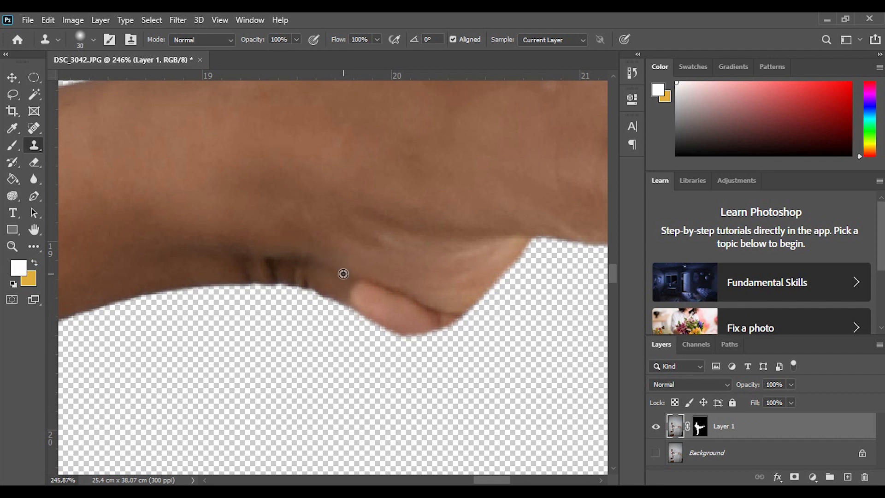
Clone skin sampled beside the leftover fingertip over it, working from its ankle side along the heel.
{"action": "left_click", "coordinate": [343, 274], "text": "alt"}
{"action": "left_click", "coordinate": [363, 292]}
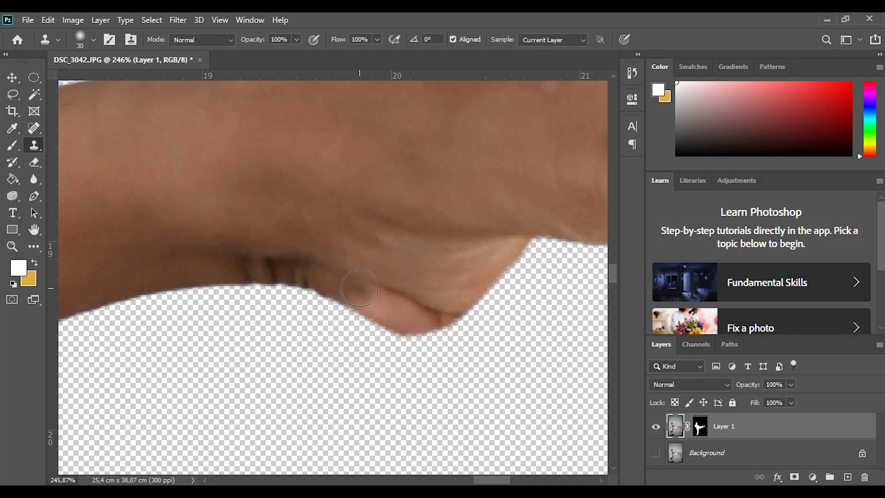
{"action": "left_click", "coordinate": [370, 294]}
{"action": "left_click", "coordinate": [382, 296]}
{"action": "left_click", "coordinate": [388, 299]}
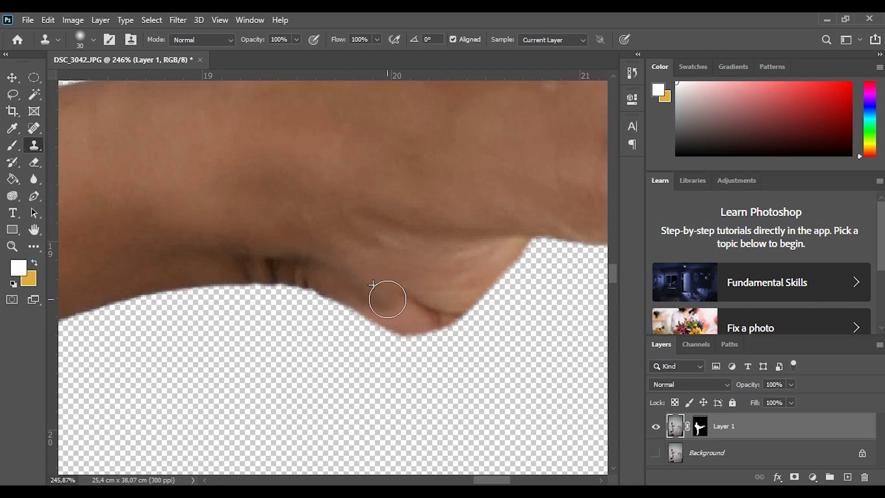
{"action": "left_click", "coordinate": [401, 299]}
{"action": "left_click", "coordinate": [414, 300]}
{"action": "left_click", "coordinate": [430, 303]}
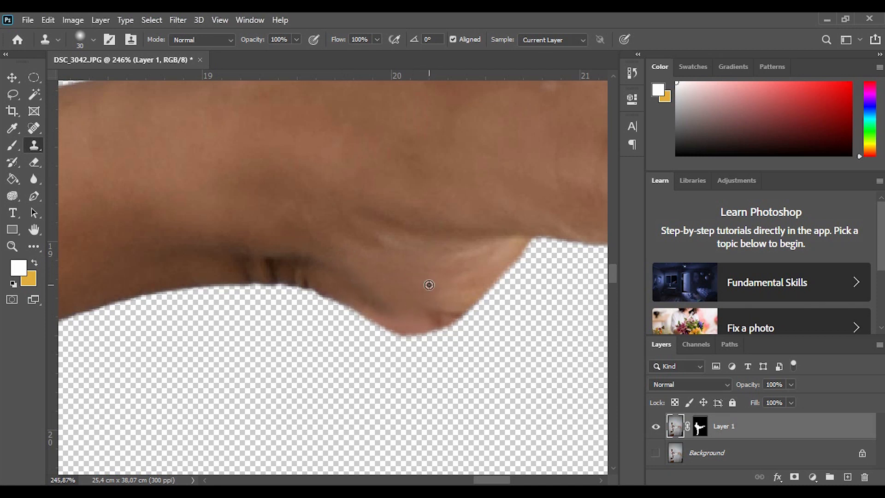
Resample skin from the middle of the heel and clone it over the remaining fingertip crease at the heel's tip.
{"action": "left_click", "coordinate": [429, 284], "text": "alt"}
{"action": "left_click", "coordinate": [434, 307]}
{"action": "left_click", "coordinate": [432, 308]}
{"action": "left_click", "coordinate": [445, 300]}
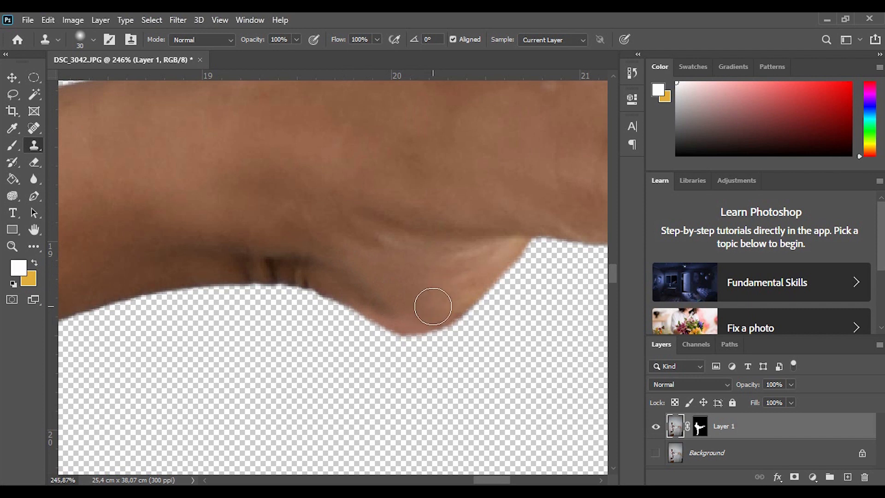
{"action": "scroll", "coordinate": [500, 300], "scroll_direction": "down", "scroll_amount": 5}
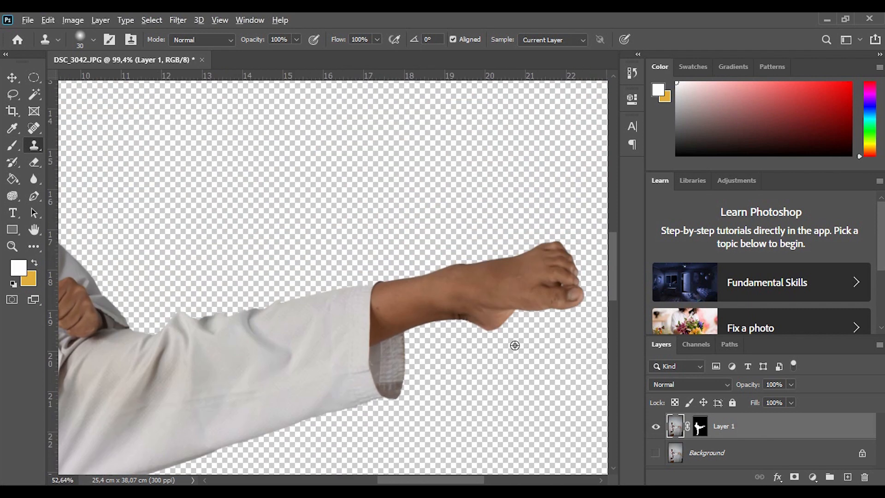
{"action": "scroll", "coordinate": [515, 345], "scroll_direction": "down", "scroll_amount": 6}
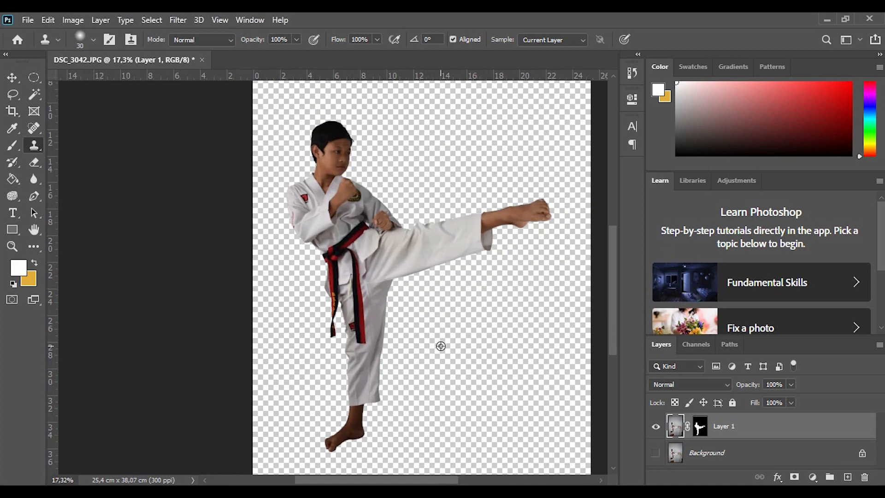